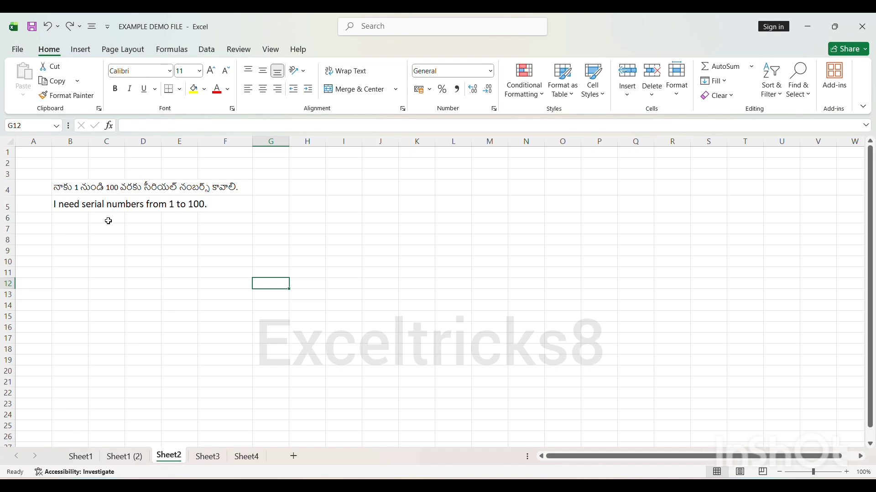
- Enter 1 in cell B8 of Sheet2 as the starting serial number
click(59, 237)
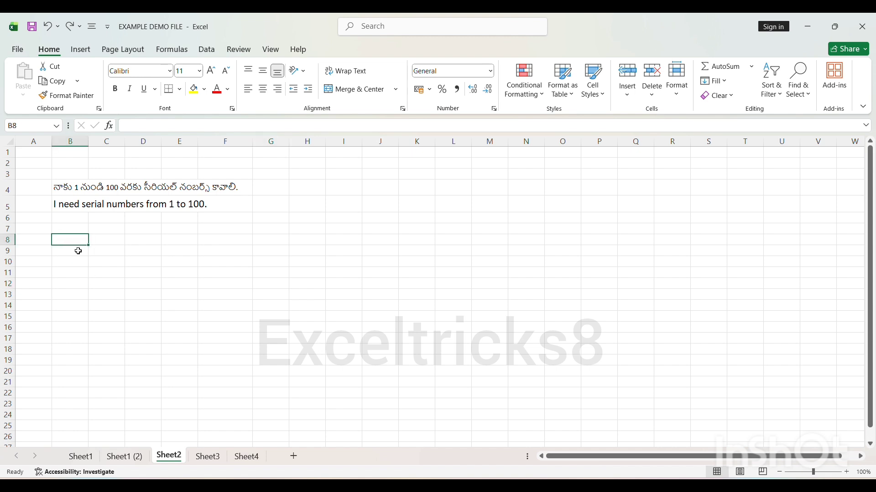
text(1)
key(Return)
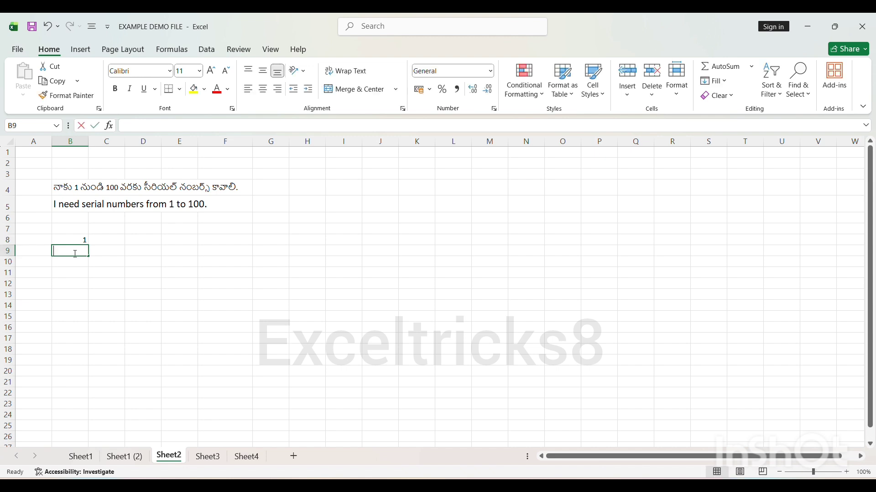
- Try numbering manually by entering 2 and 3 below the 1 and filling column B down to 16, and undo these entries
text(2)
key(Return)
text(3)
key(Return)
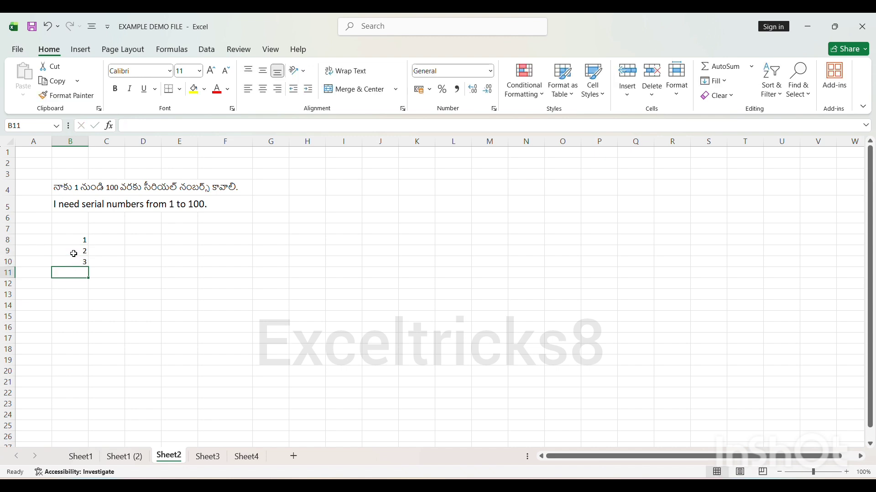
key(ctrl+z)
drag(73, 240, 90, 407)
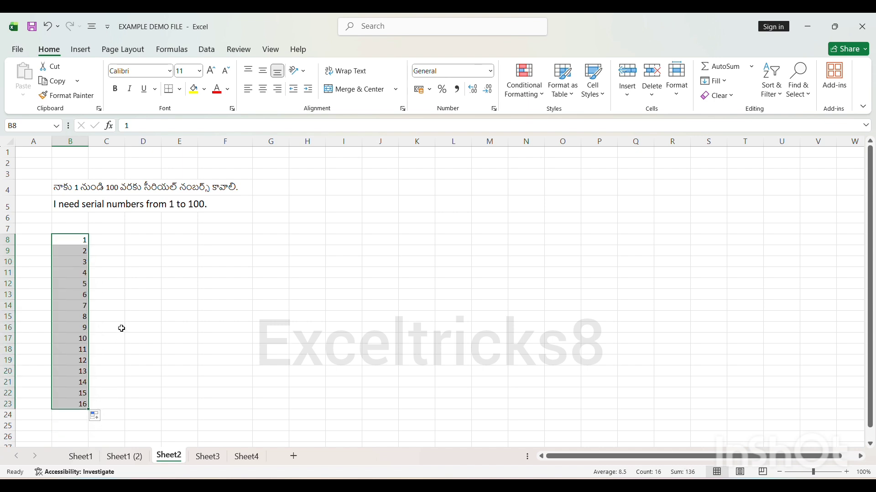
key(ctrl+z)
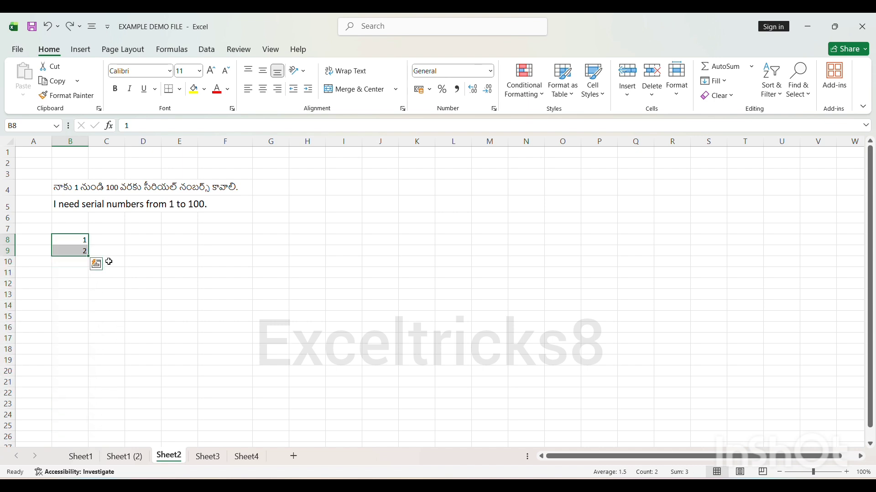
key(ctrl+z)
- Generate a linear number series in columns from cell B8 with step value 1, ending at 590
click(80, 237)
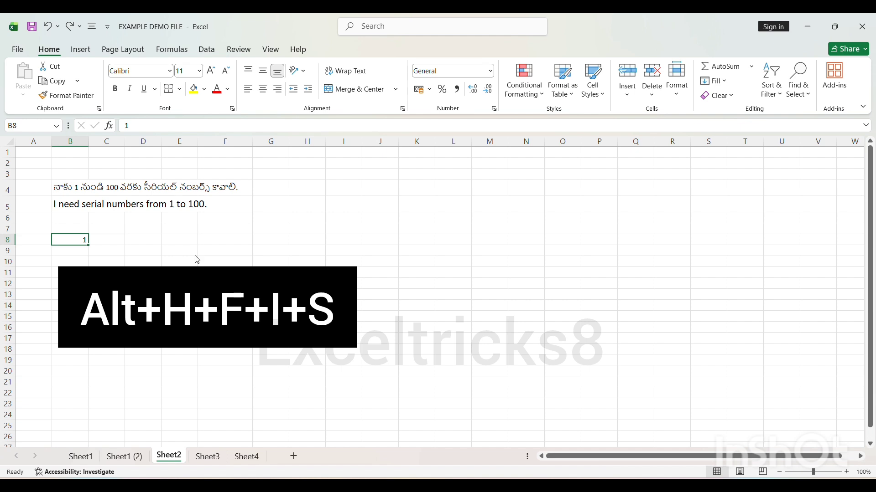
key(alt)
key(h)
key(f)
key(i)
key(s)
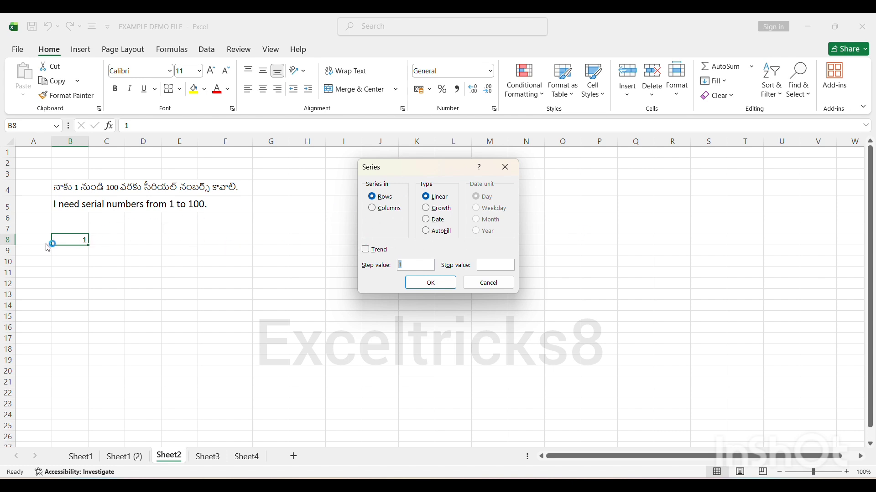
click(384, 208)
click(428, 264)
click(426, 283)
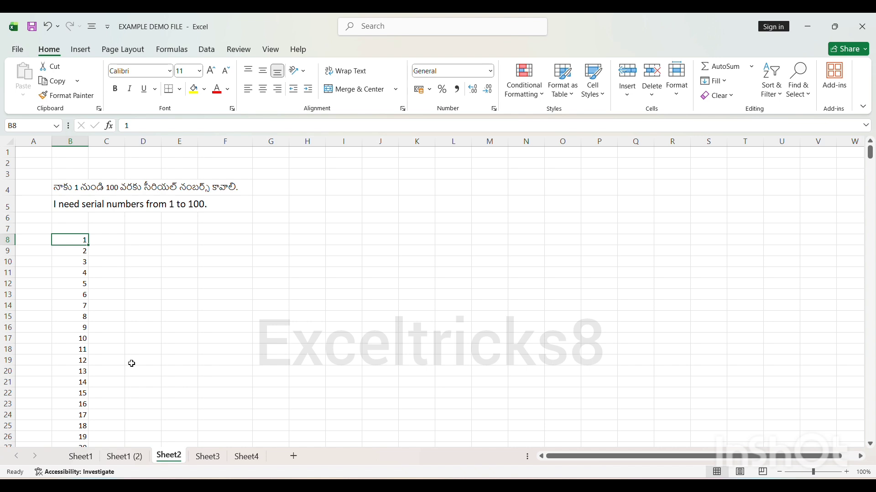
- Examine the end of the number series in column B and return to its first cell
key(ctrl+Down)
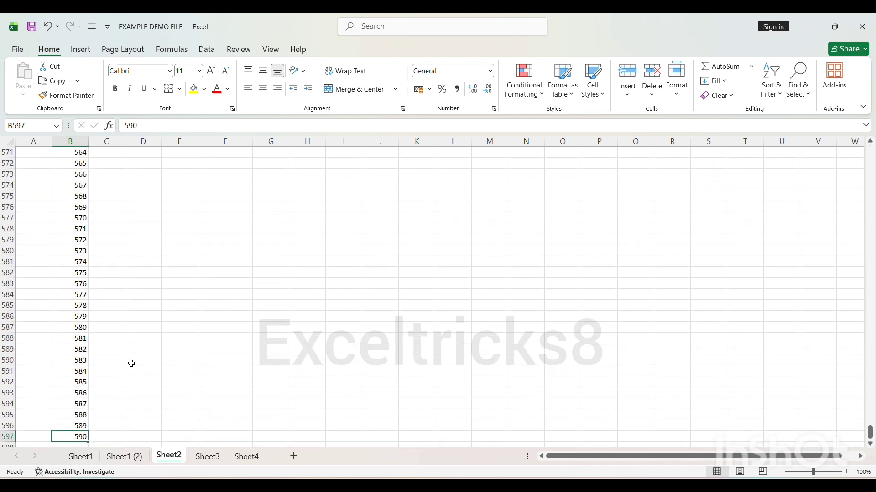
scroll(155, 395, down, 2)
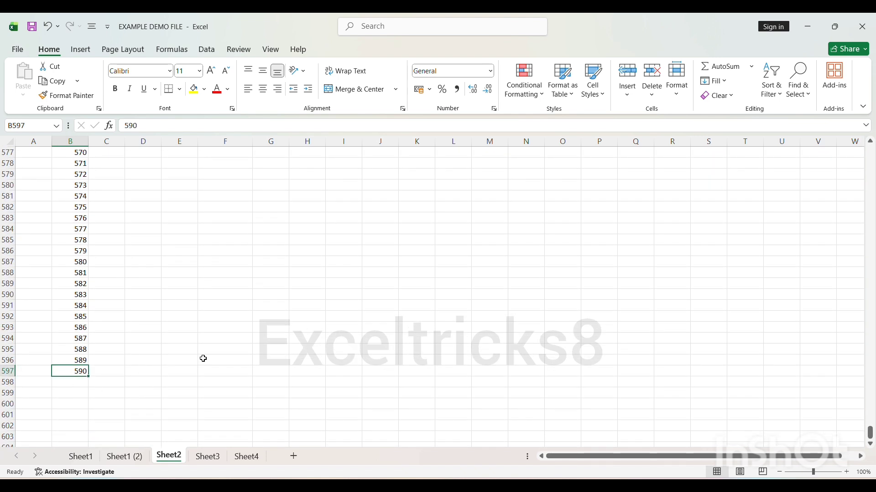
scroll(203, 359, up, 8)
key(ctrl+Up)
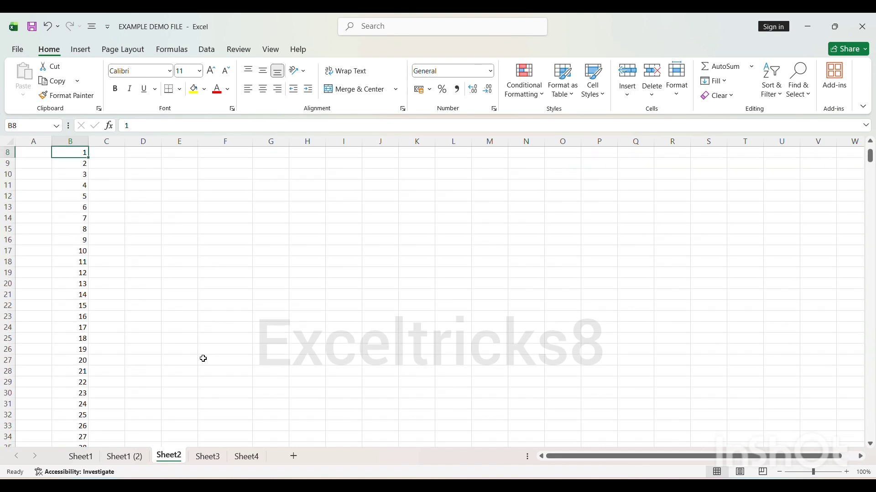
scroll(202, 353, up, 3)
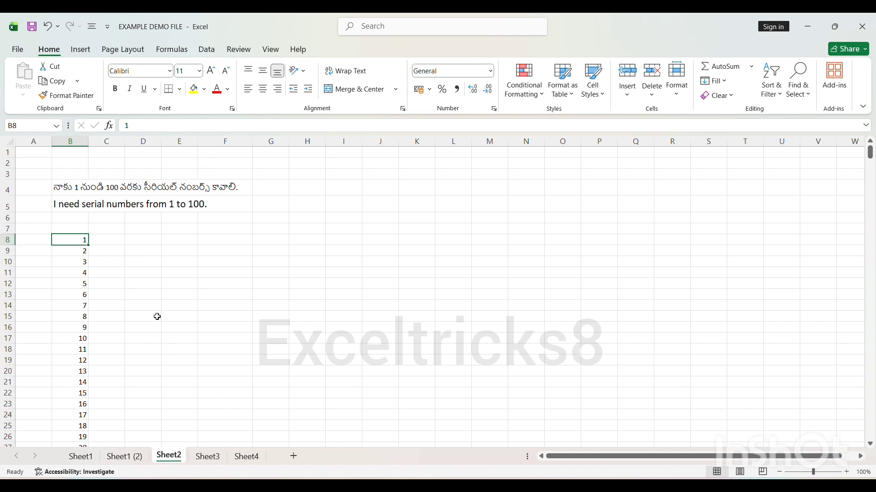
- Open Sheet3 and merge and center cells B12:E12
click(219, 456)
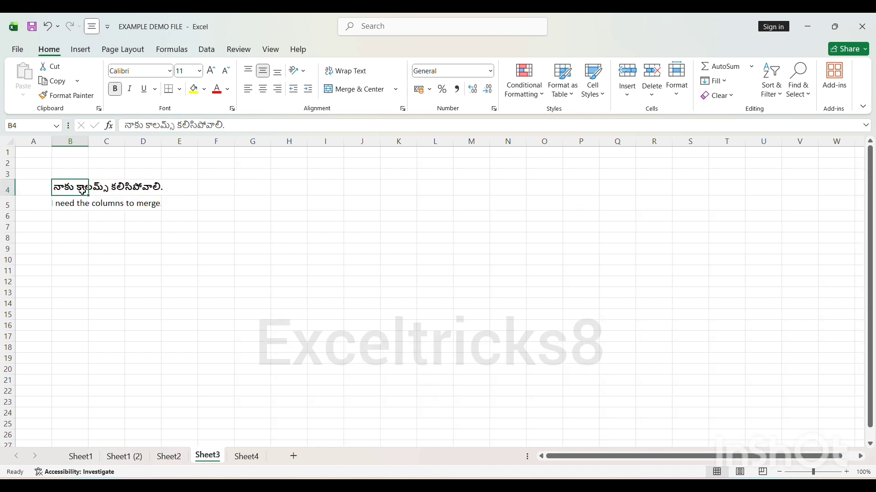
drag(64, 238, 135, 241)
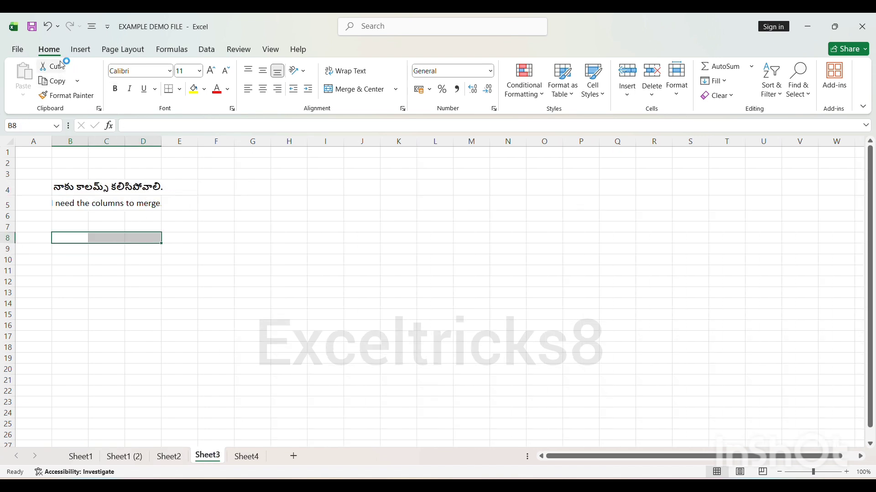
click(81, 50)
click(172, 49)
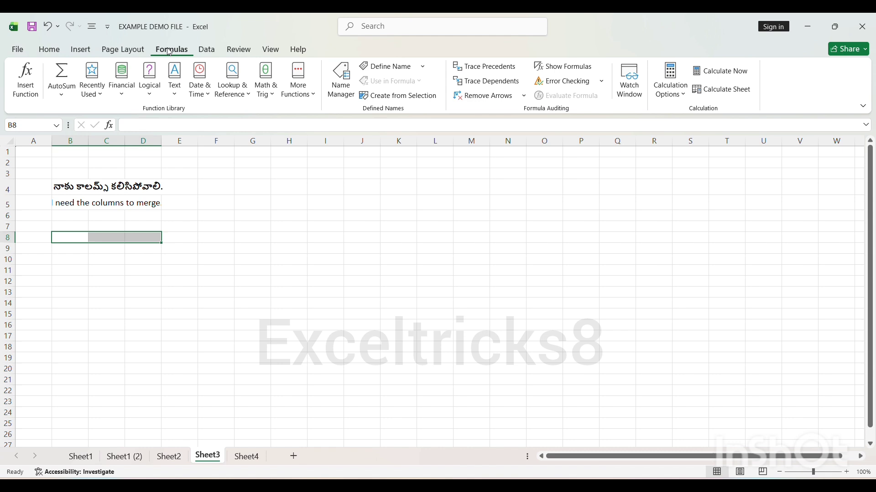
click(123, 49)
drag(75, 282, 168, 284)
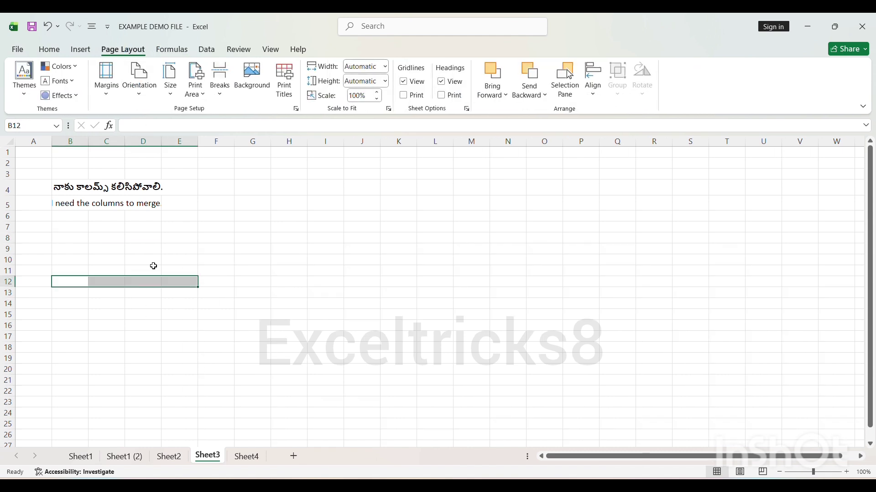
click(56, 52)
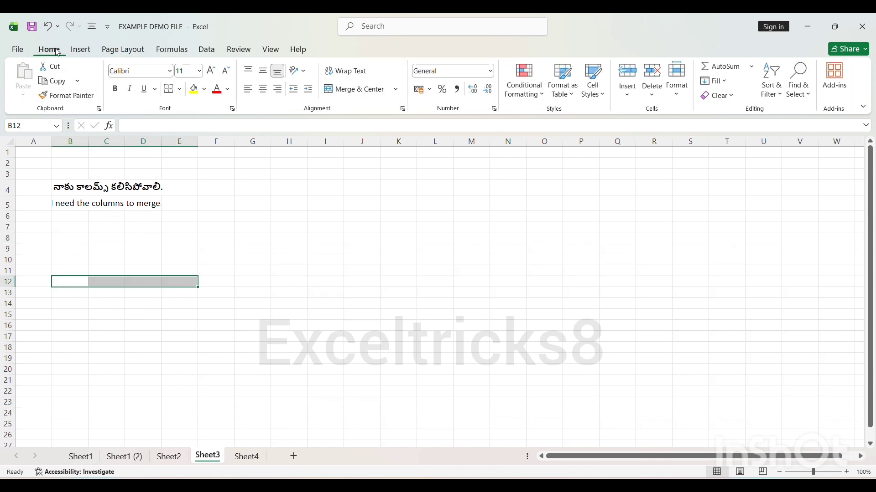
click(360, 89)
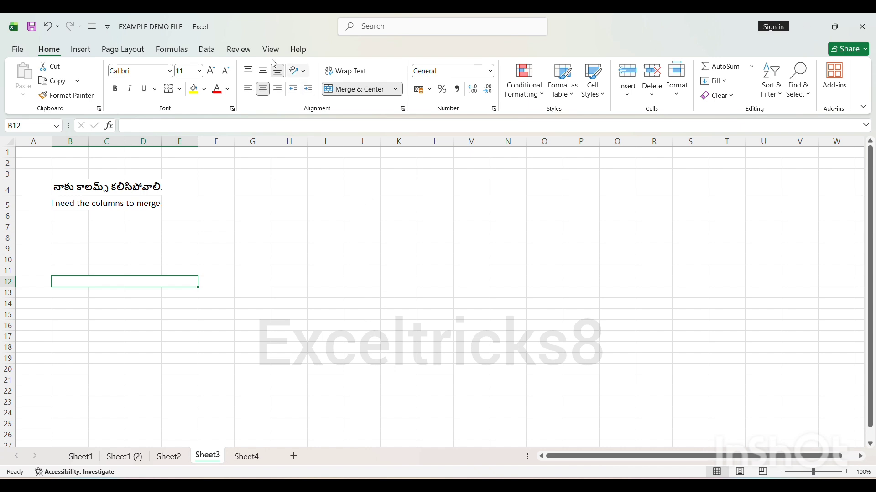
- Merge and center cells K10:N10 on Sheet3
click(206, 49)
click(238, 50)
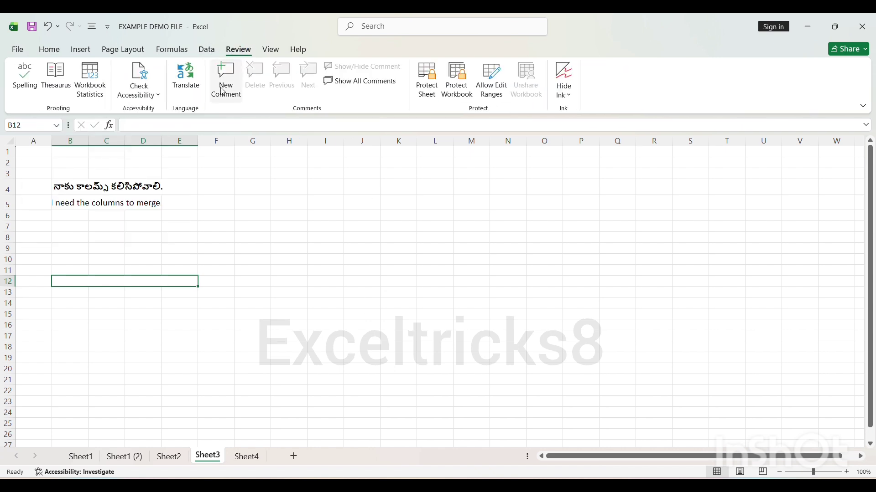
click(172, 50)
click(123, 50)
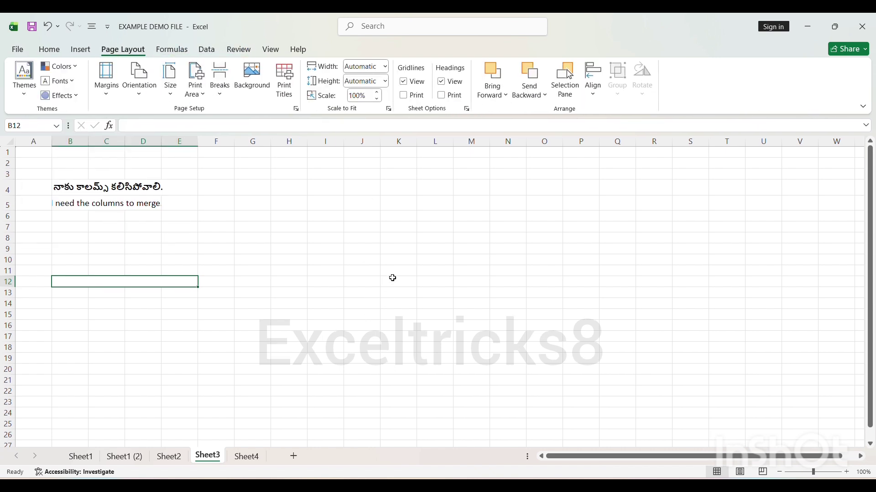
drag(395, 260, 494, 260)
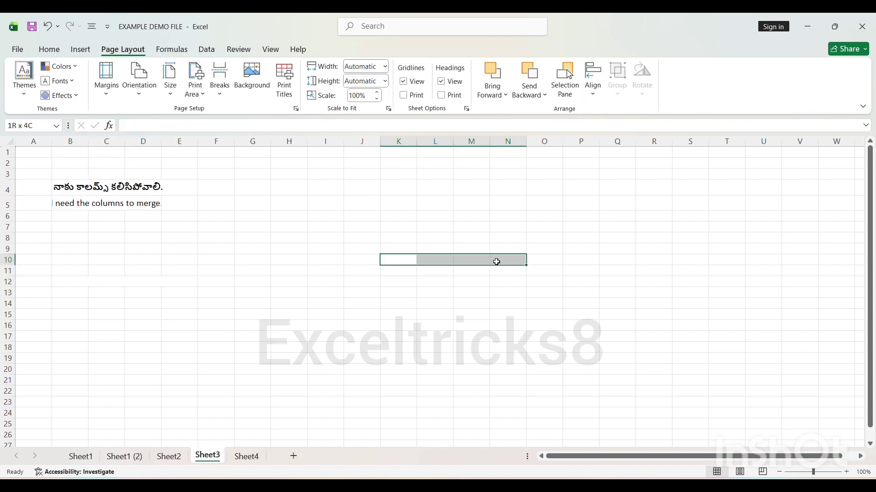
click(49, 50)
click(346, 89)
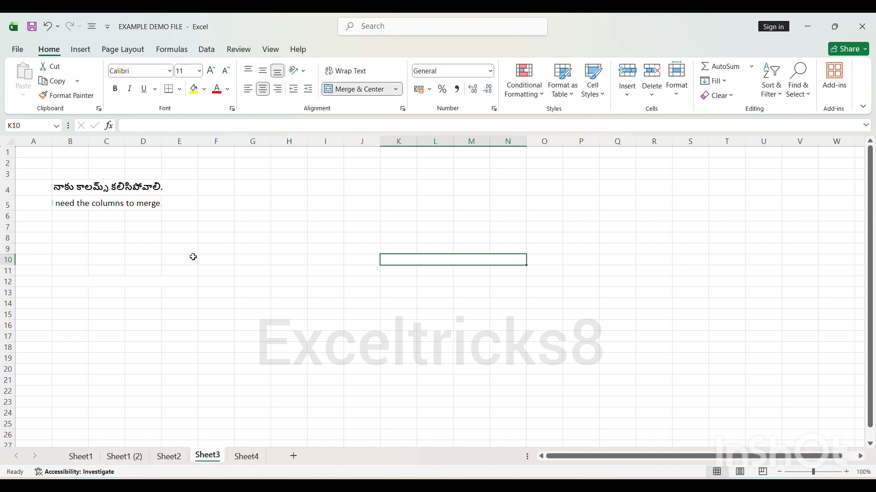
- Merge and center the block D15:H17 into a single cell
drag(135, 228, 255, 228)
click(79, 247)
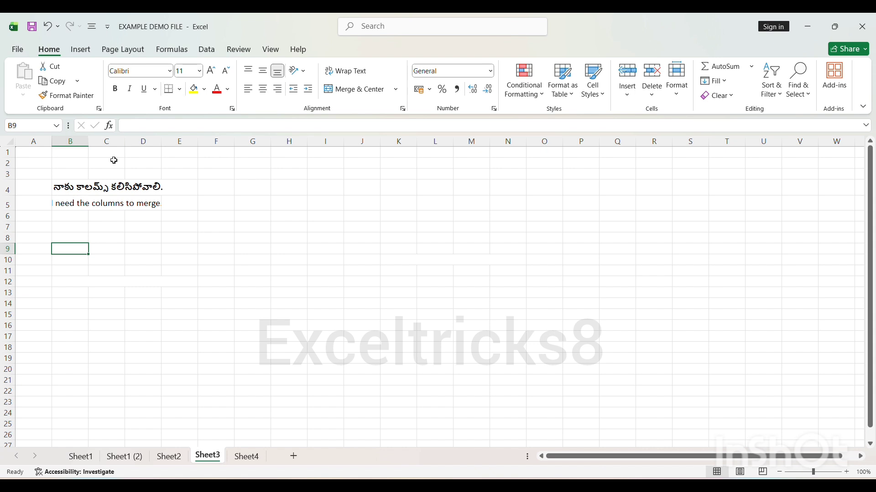
drag(142, 315, 294, 334)
click(176, 50)
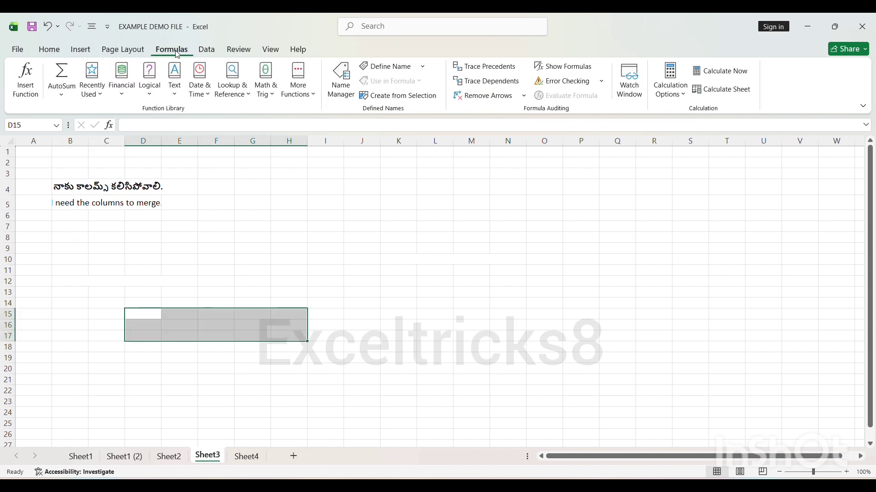
click(208, 53)
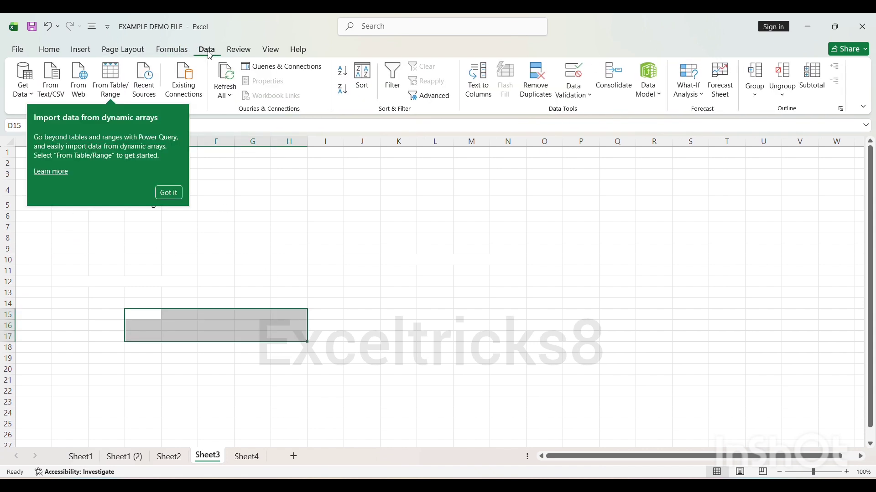
click(126, 53)
drag(139, 311, 302, 336)
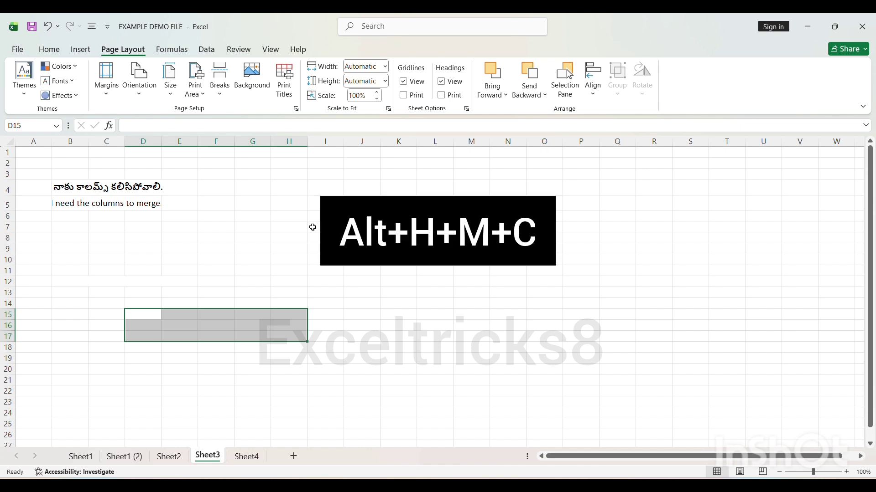
key(alt)
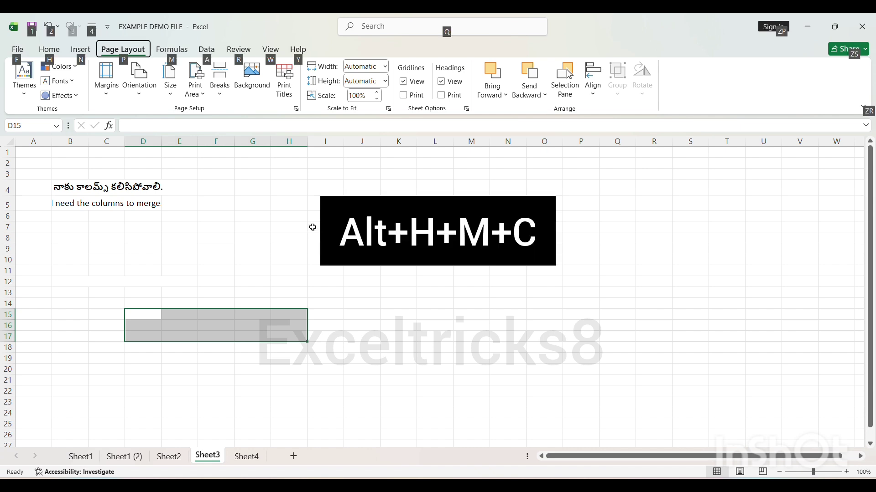
key(h)
key(m)
key(c)
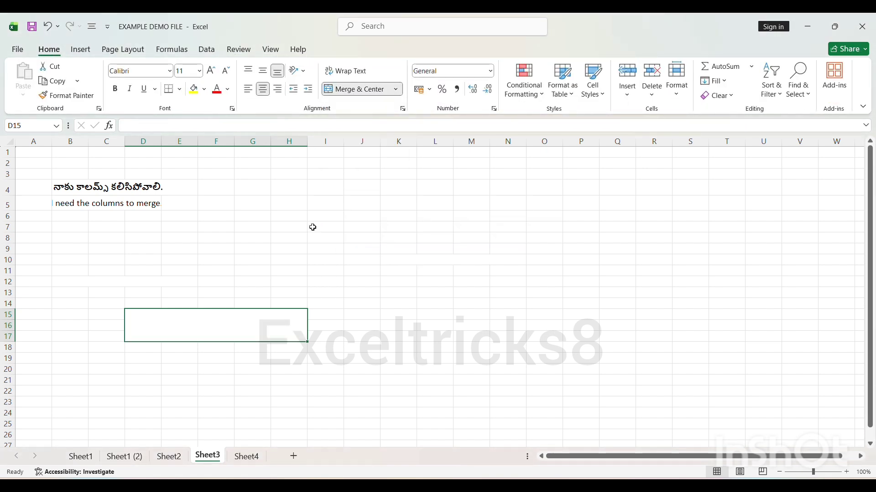
- Merge and center the block H7:L10 into a single cell
click(325, 217)
click(439, 291)
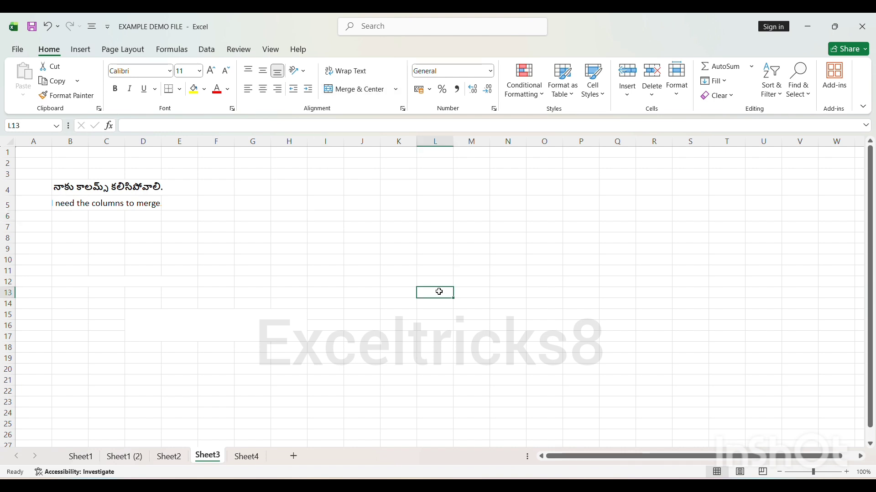
drag(297, 227, 447, 270)
key(alt)
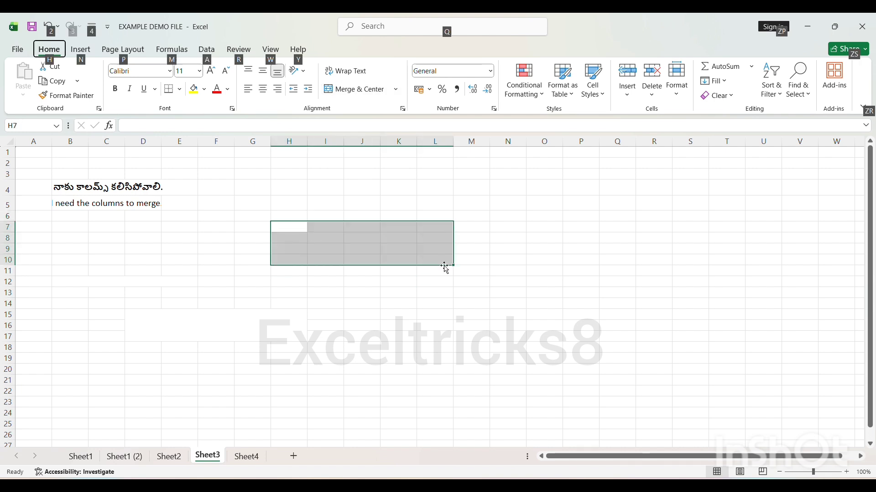
key(h)
key(m)
key(c)
click(358, 298)
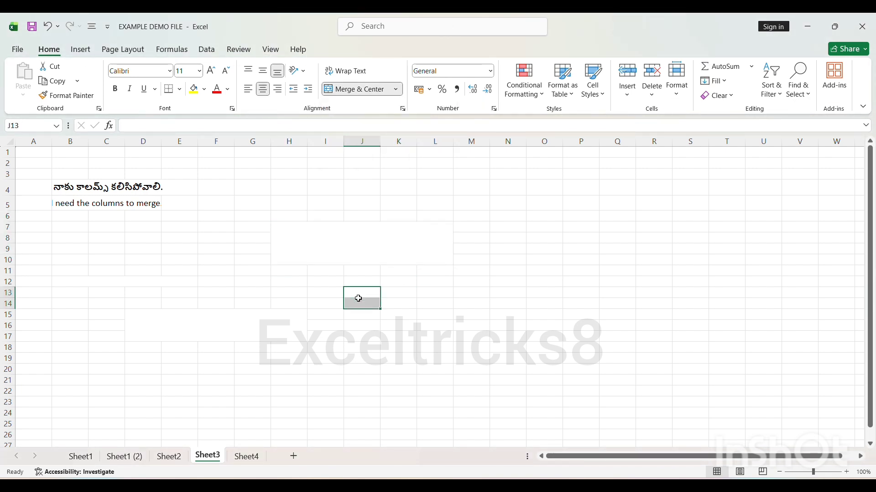
- Apply an outside border around the merged block H7:L10
click(305, 234)
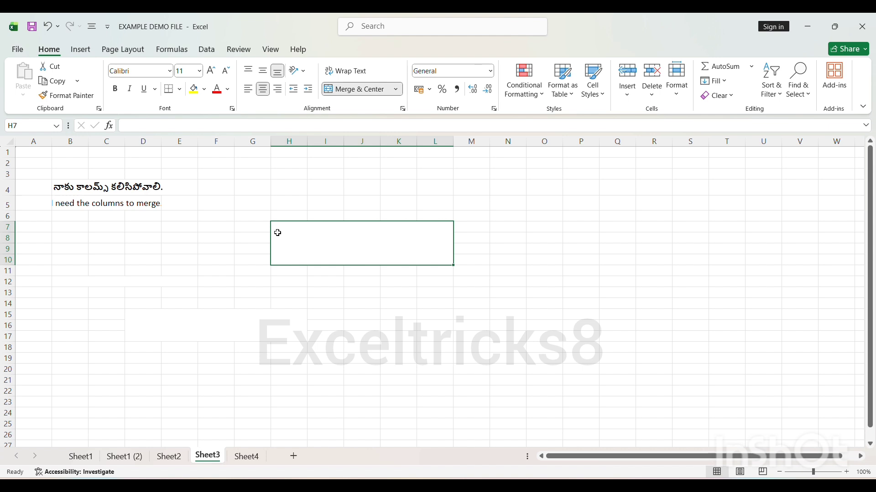
click(180, 89)
click(192, 203)
click(545, 238)
click(358, 248)
- Merge and center cells B4:D4 containing the bold Telugu heading
drag(141, 315, 292, 336)
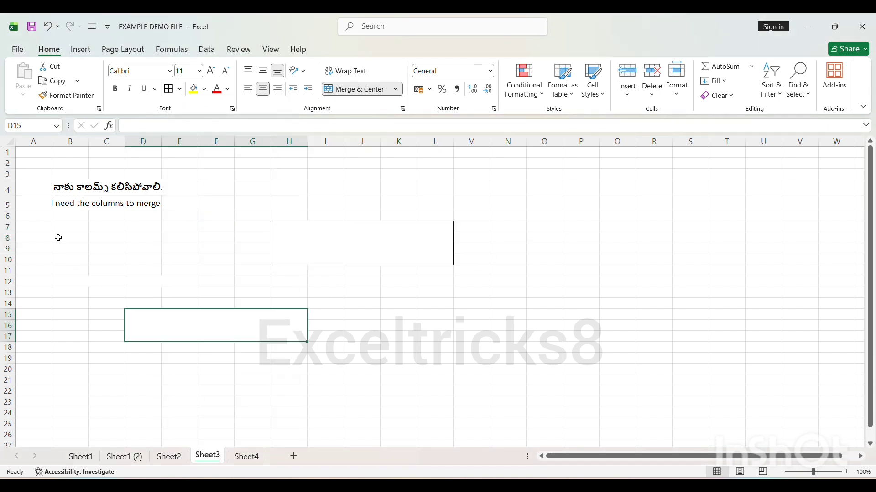
click(111, 203)
drag(69, 188, 148, 197)
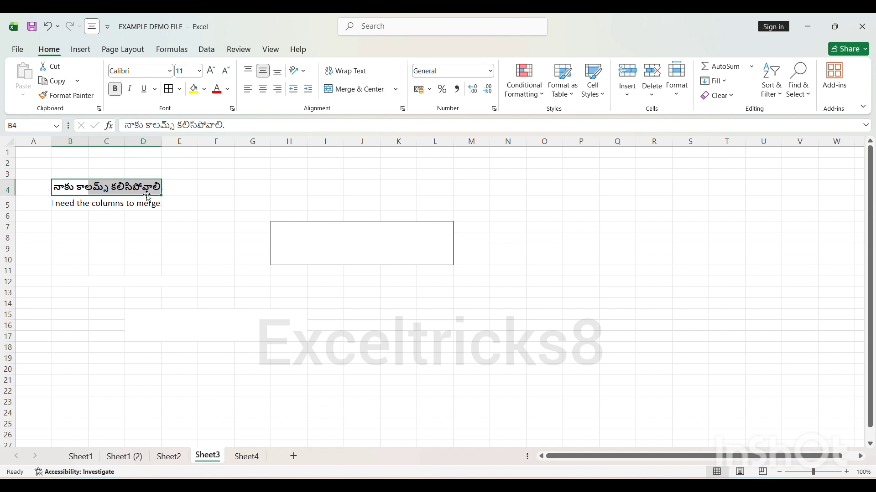
key(alt+h)
key(m)
key(c)
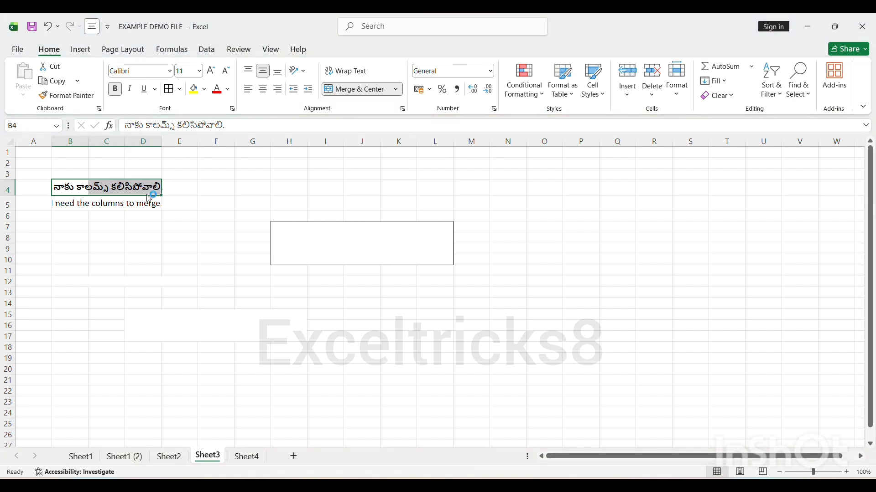
- Open Sheet4 and review the full text of each header cell from C9 to G9
click(139, 266)
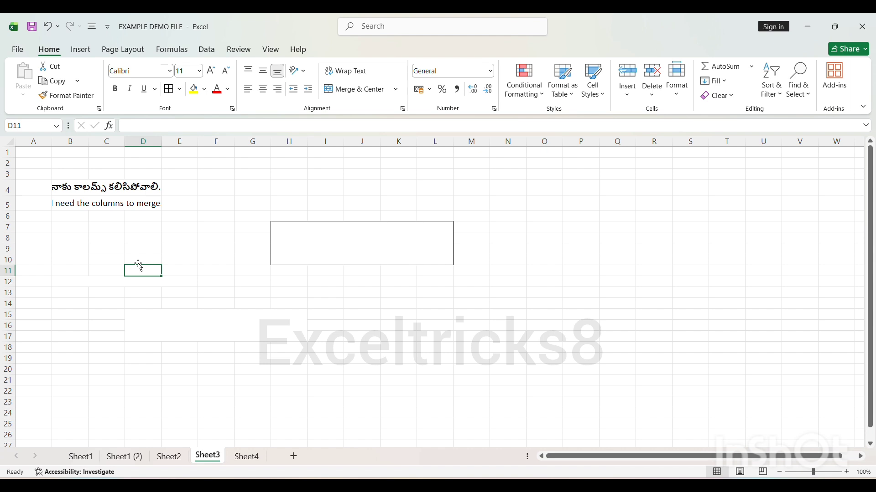
click(247, 462)
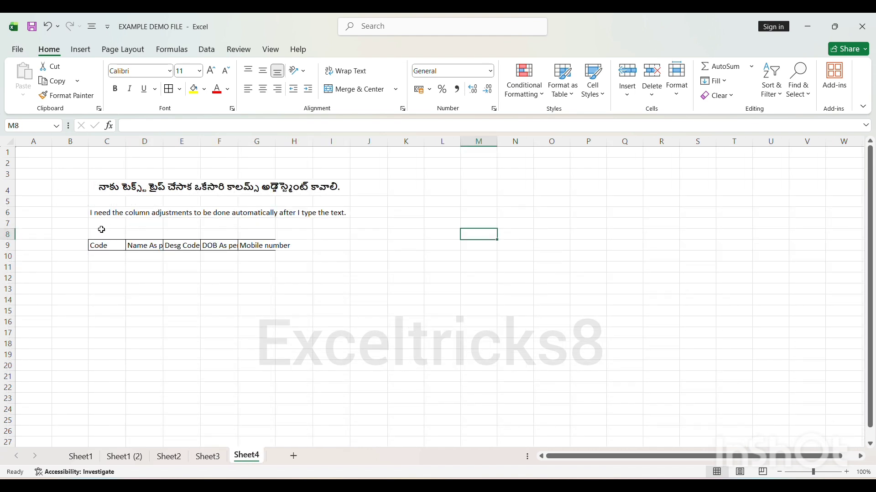
click(147, 246)
click(108, 247)
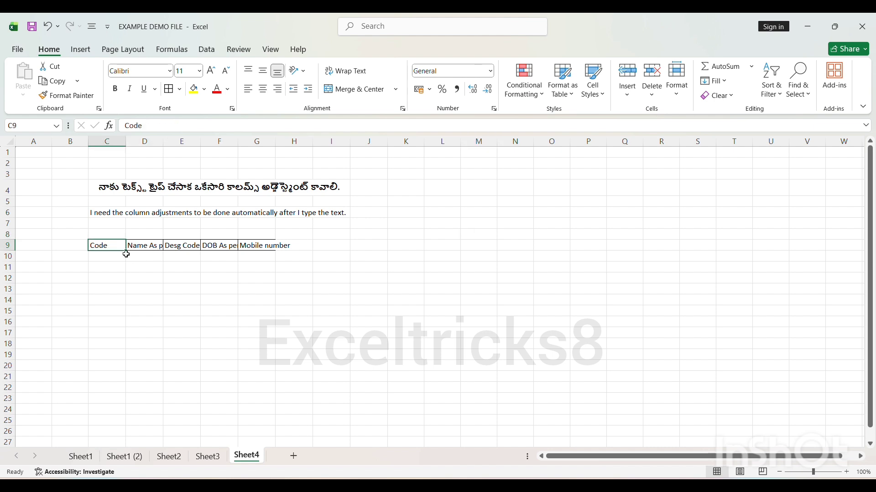
click(144, 247)
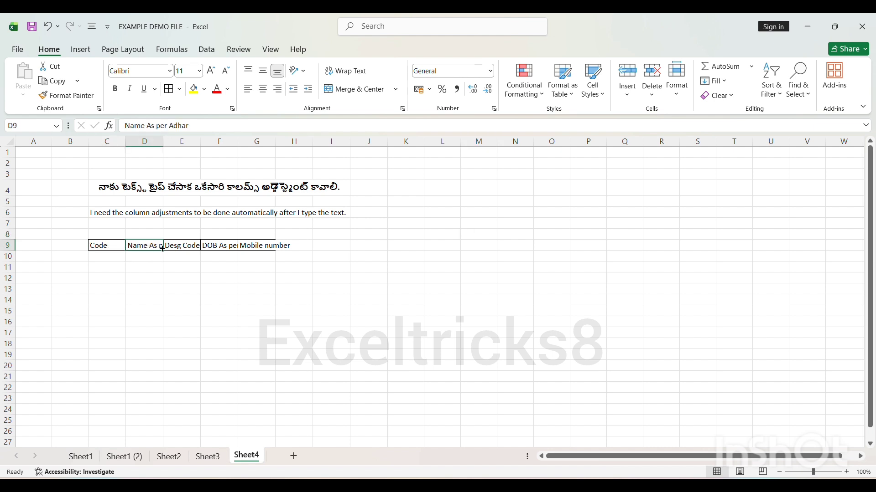
click(188, 247)
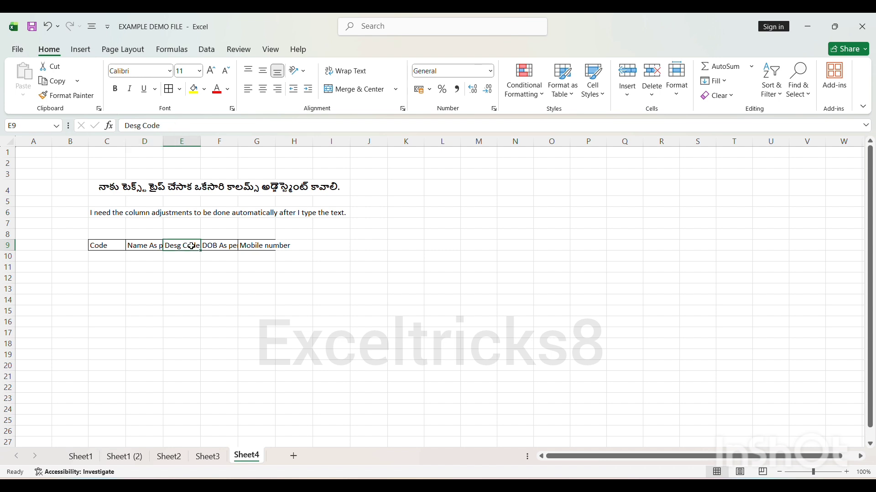
click(223, 245)
click(268, 248)
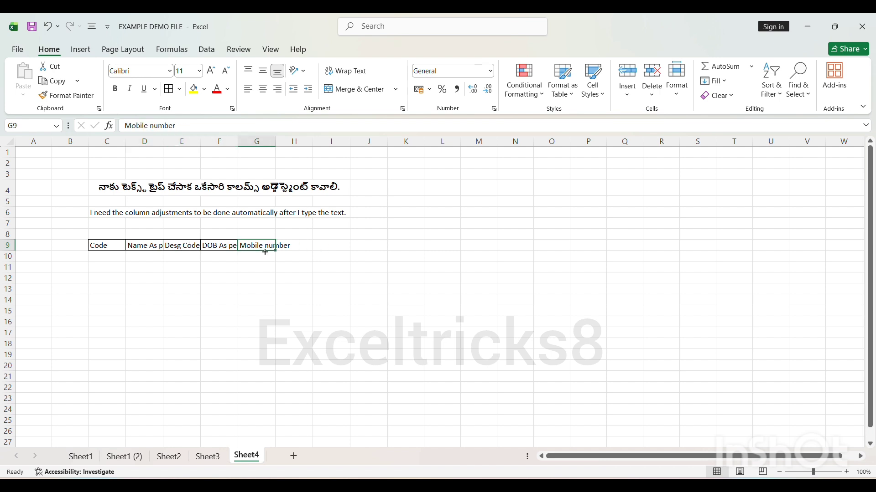
- Try resizing columns C through F individually to suit their row 9 headers, and undo the width changes
drag(126, 142, 267, 141)
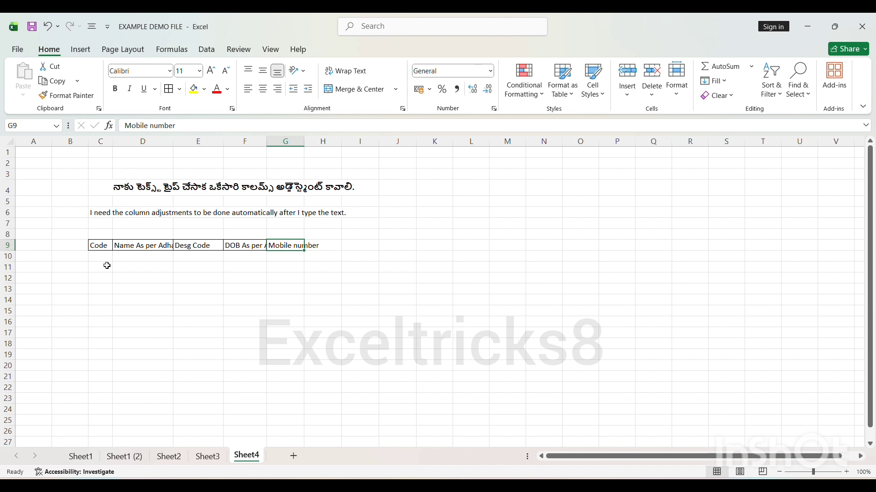
click(94, 247)
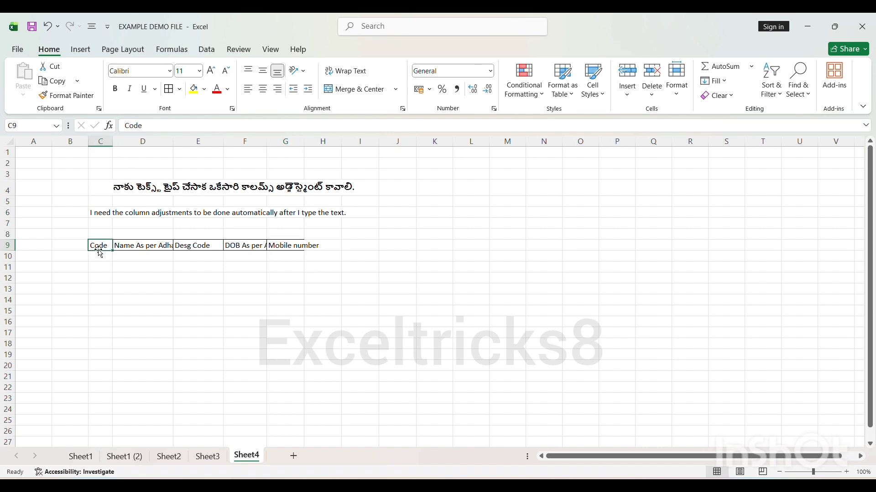
key(ctrl+z)
key(ctrl+z)
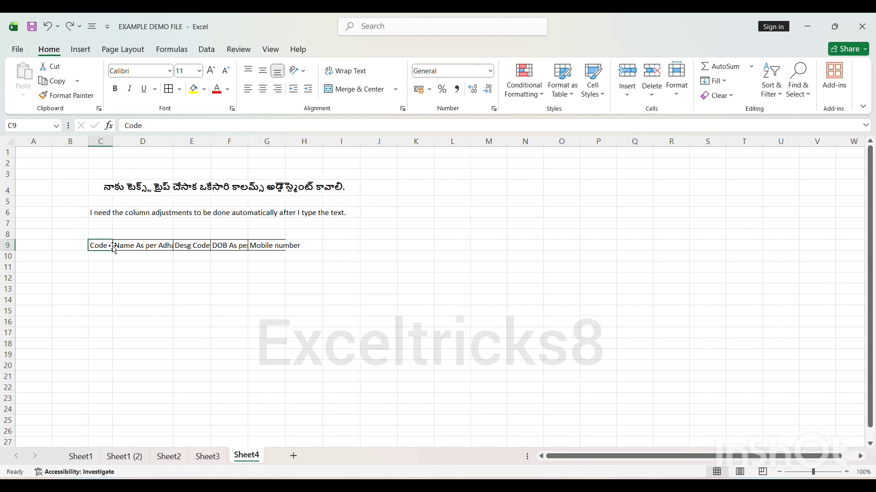
key(ctrl+z)
key(ctrl+z)
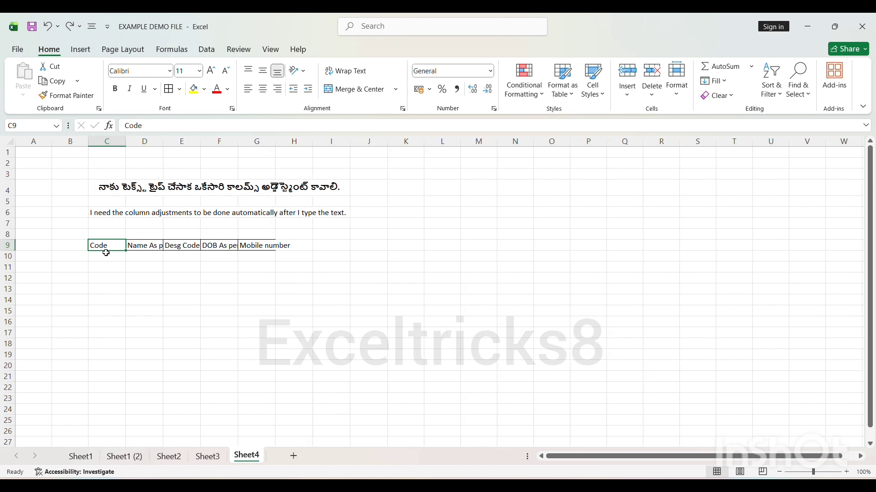
- AutoFit the column widths for the header range C9:H9 all at once
drag(107, 247, 308, 248)
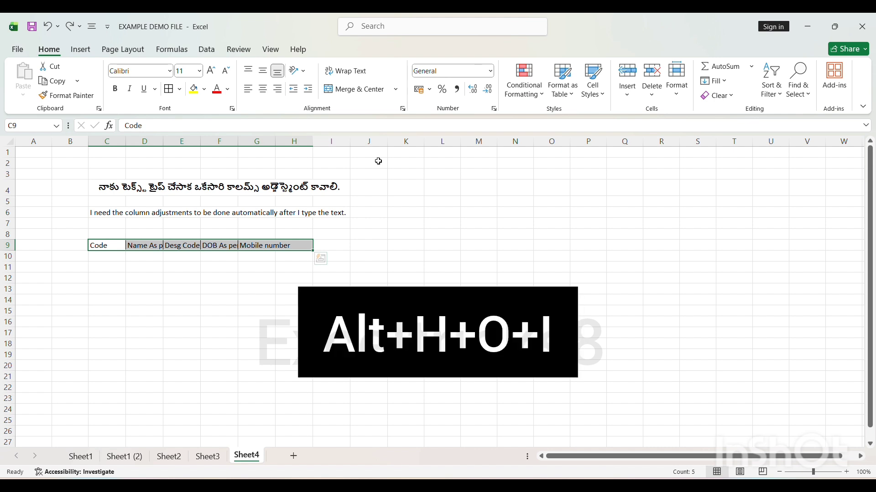
key(alt)
key(h)
key(o)
key(i)
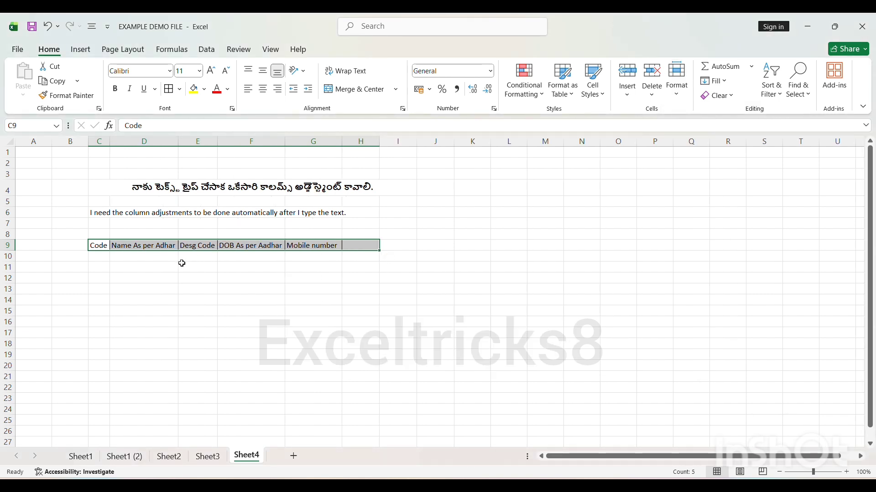
click(105, 266)
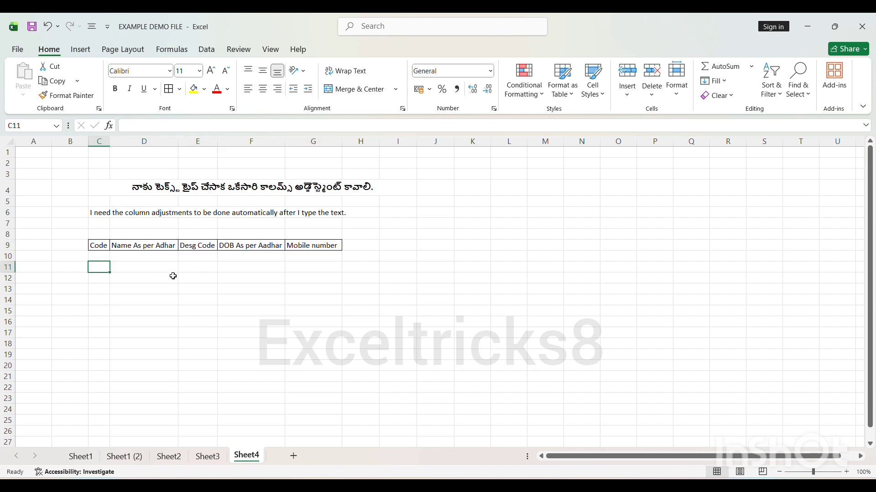